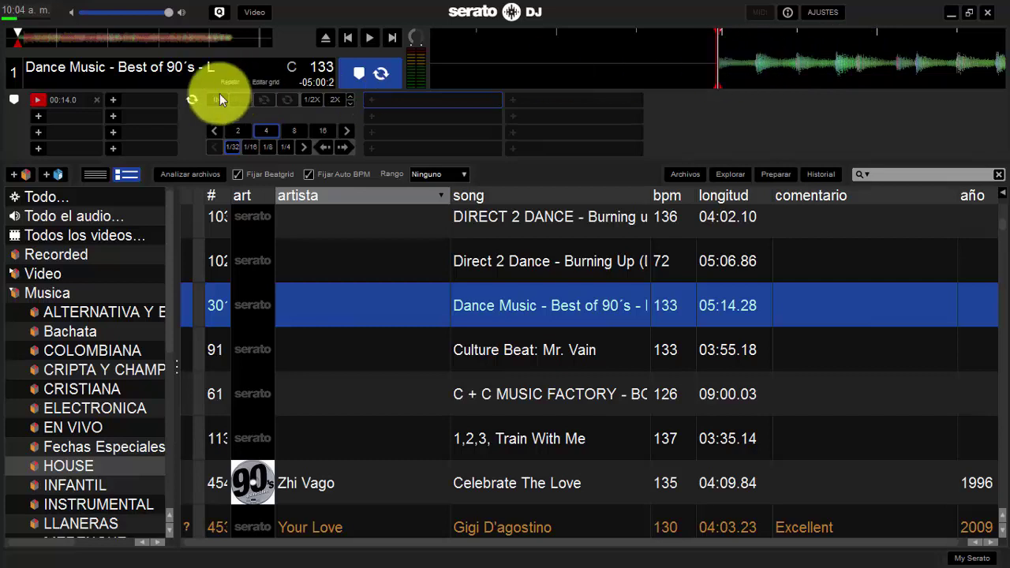
# Trigger the loaded track's first cue point at 00:14.0 several times to audition its hold-to-play behaviour.
pyautogui.click(40, 101)
pyautogui.click(40, 101)
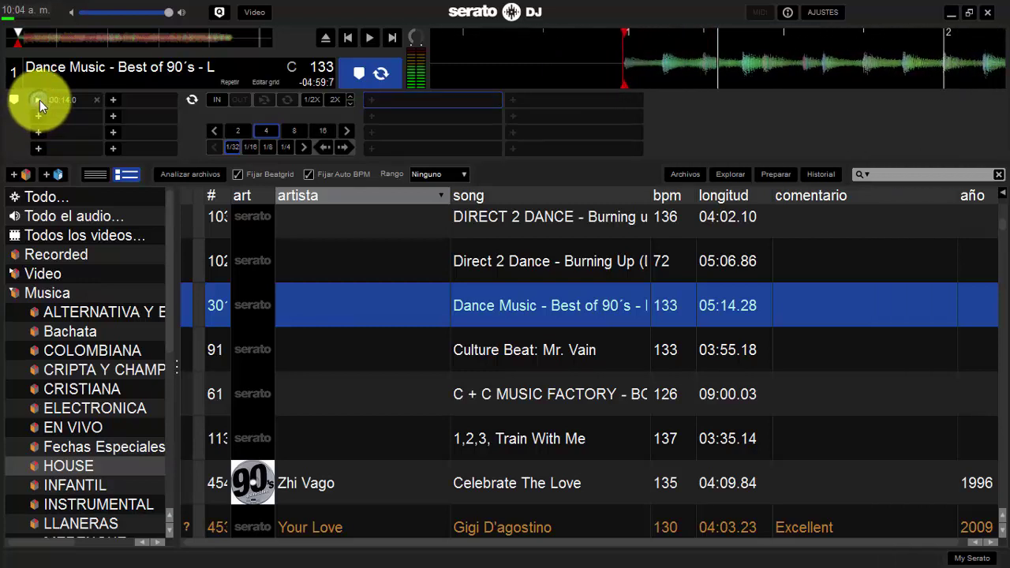
pyautogui.click(40, 100)
pyautogui.click(40, 100)
pyautogui.click(40, 100)
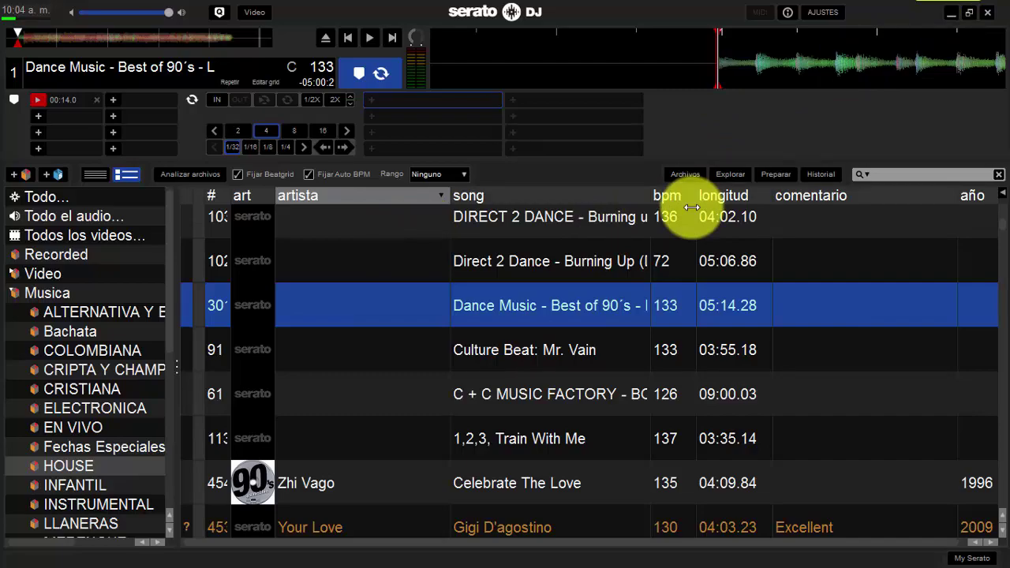
# Switch to VirtualDJ and expand the options group in its configuration settings.
pyautogui.hotkey('alt', 'Tab')
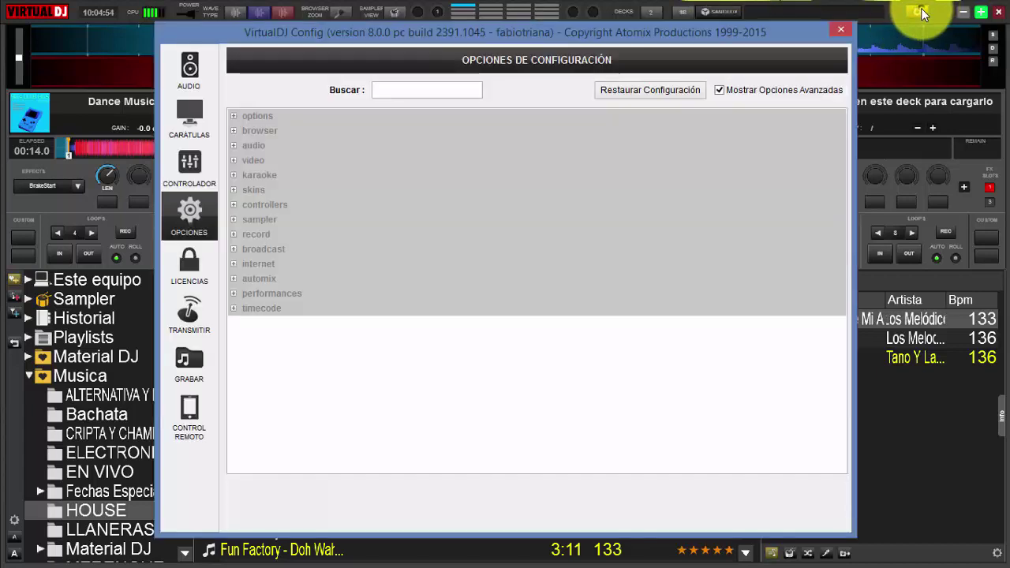
pyautogui.click(918, 11)
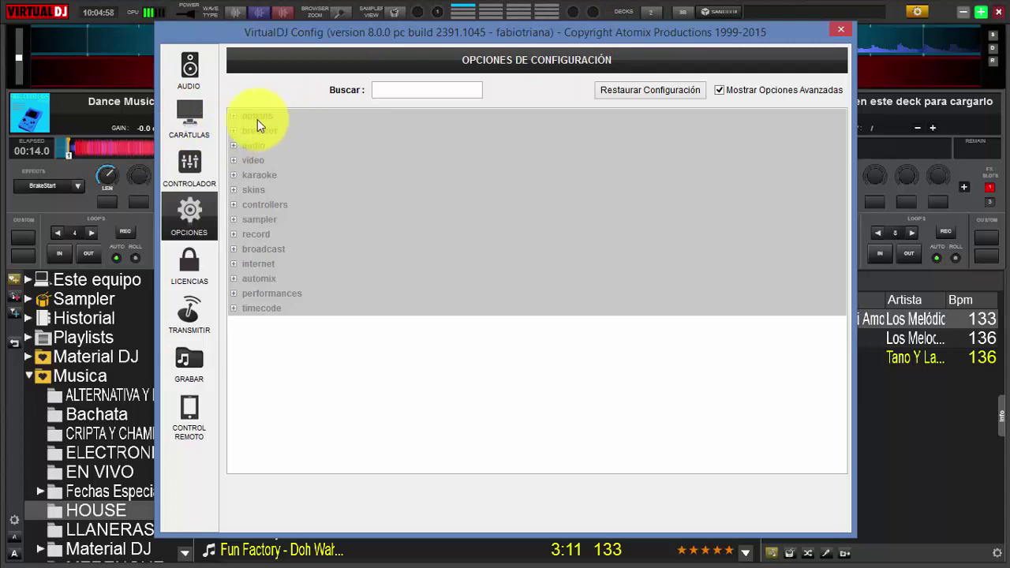
pyautogui.click(190, 220)
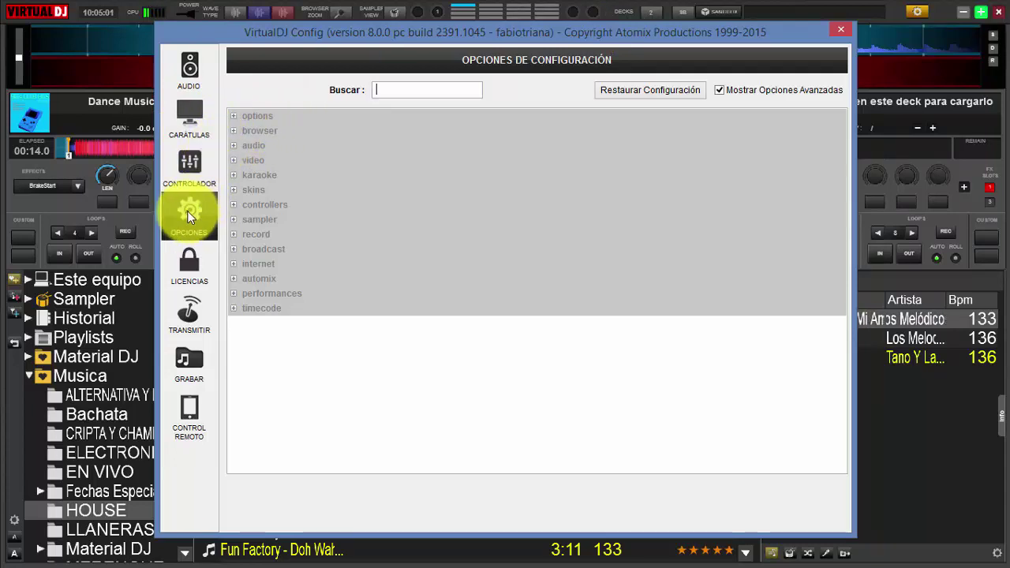
pyautogui.click(234, 116)
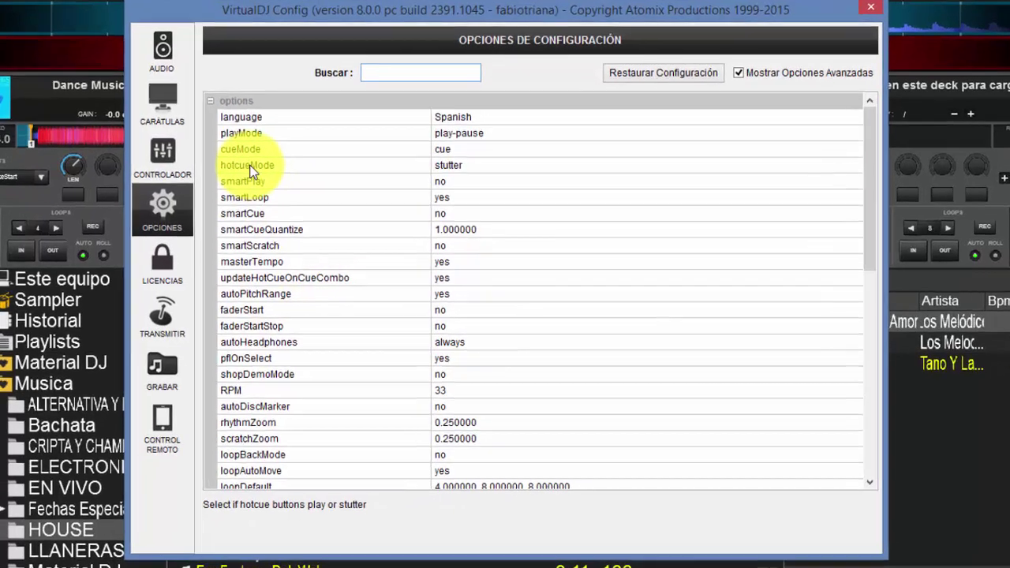
# Set hotcueMode to stutter and close the configuration window.
pyautogui.click(261, 175)
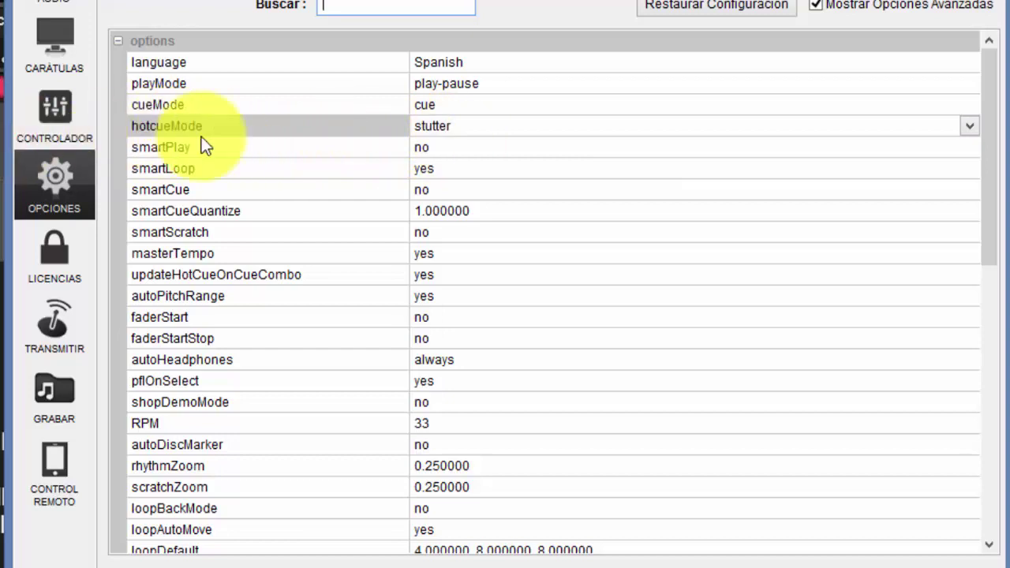
pyautogui.click(972, 128)
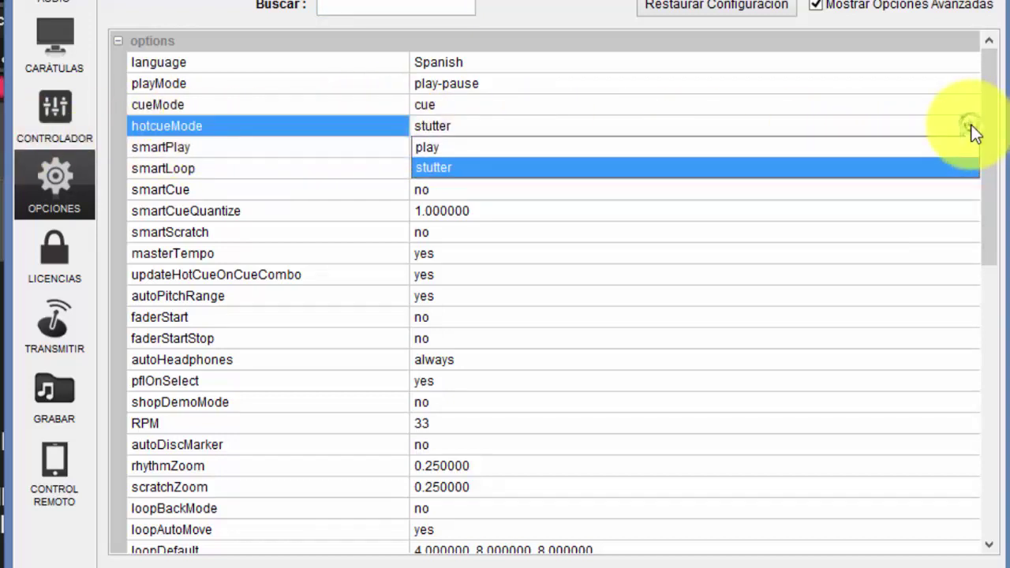
pyautogui.click(447, 169)
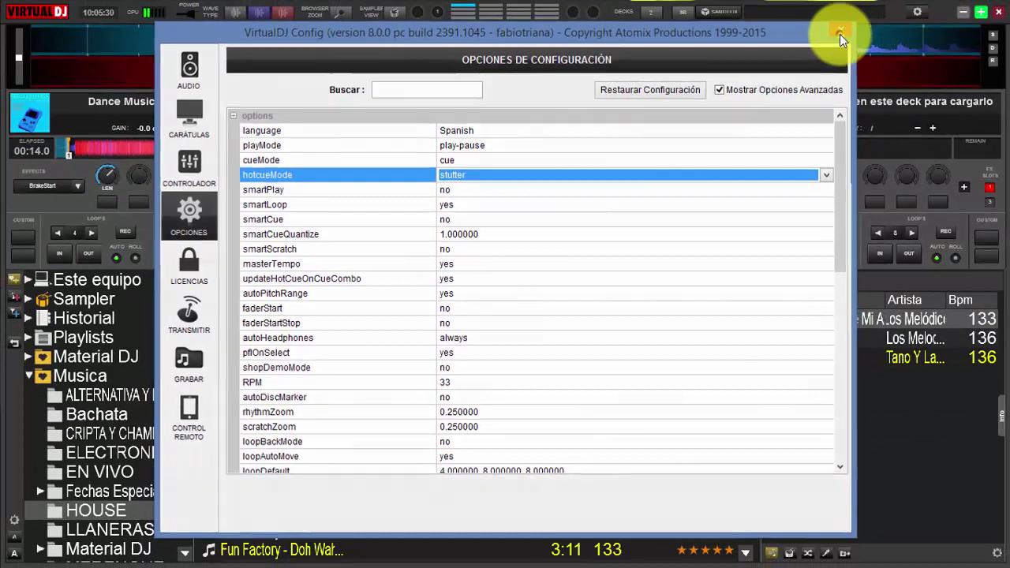
pyautogui.click(869, 11)
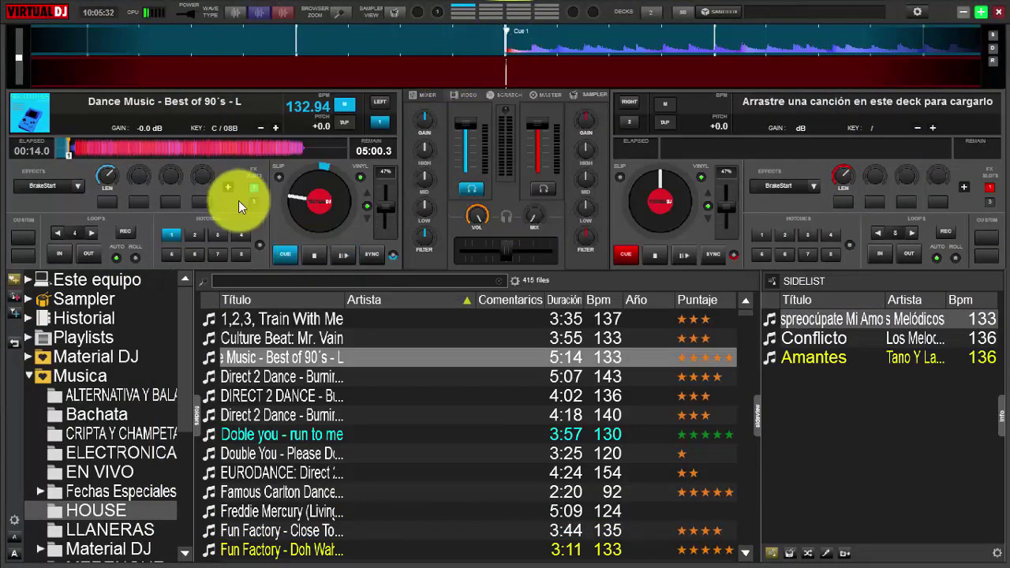
# Test hot cue 1 on the left deck several times, and return the track to its cue point.
pyautogui.click(172, 235)
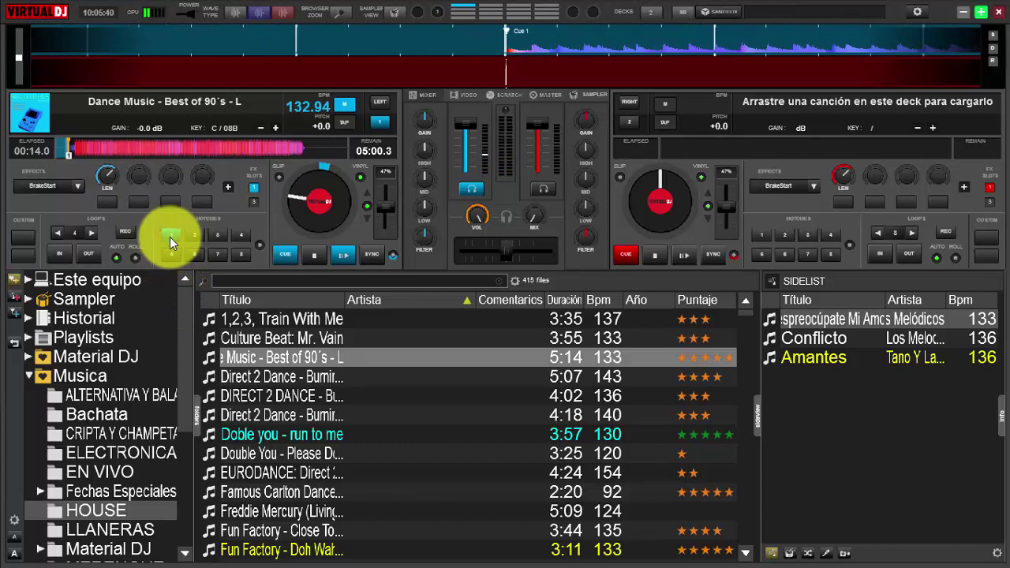
pyautogui.click(170, 237)
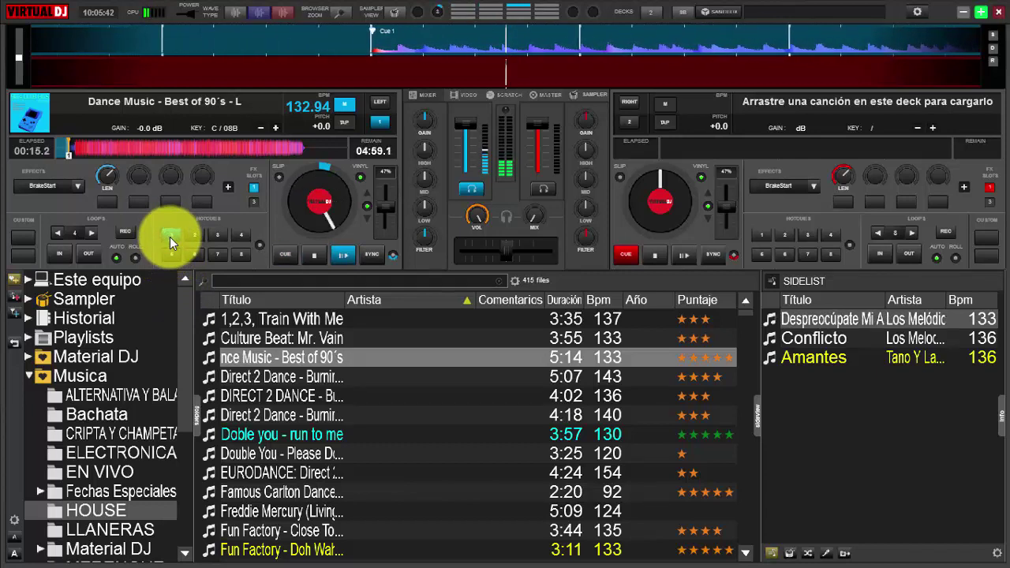
pyautogui.click(170, 237)
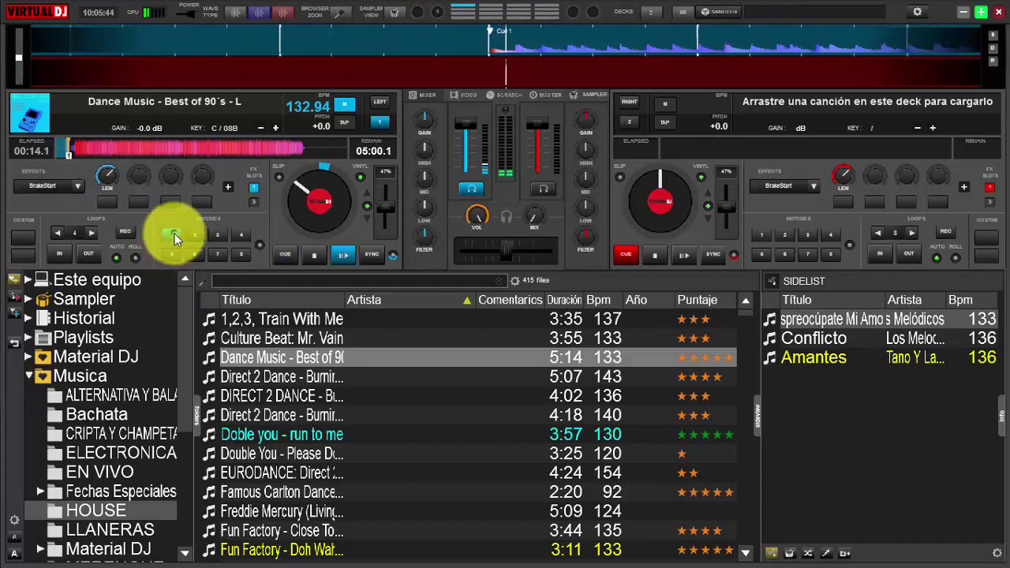
pyautogui.click(284, 254)
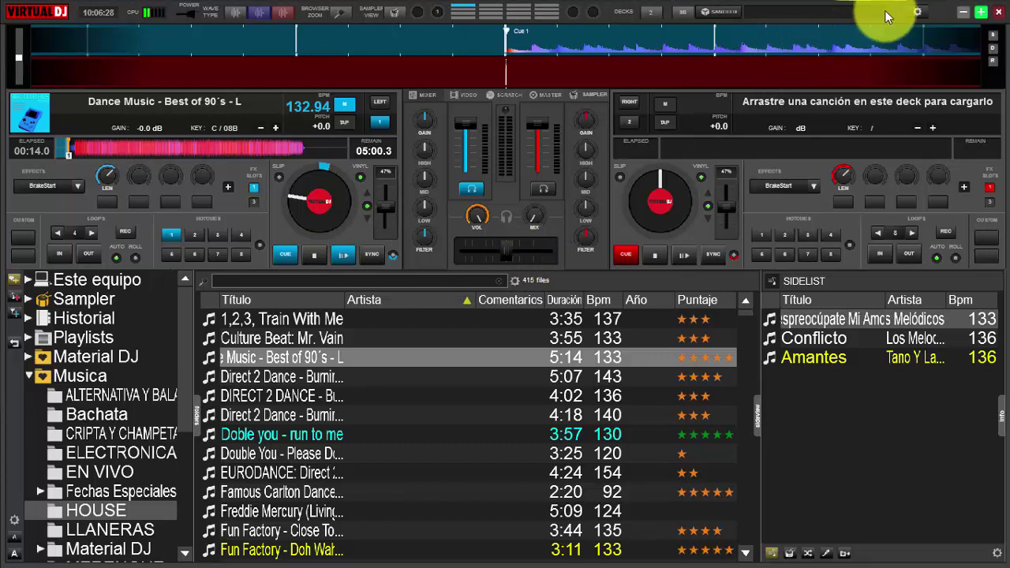
# Minimize VirtualDJ and Serato DJ, and switch to the DJ's website in Firefox.
pyautogui.click(961, 12)
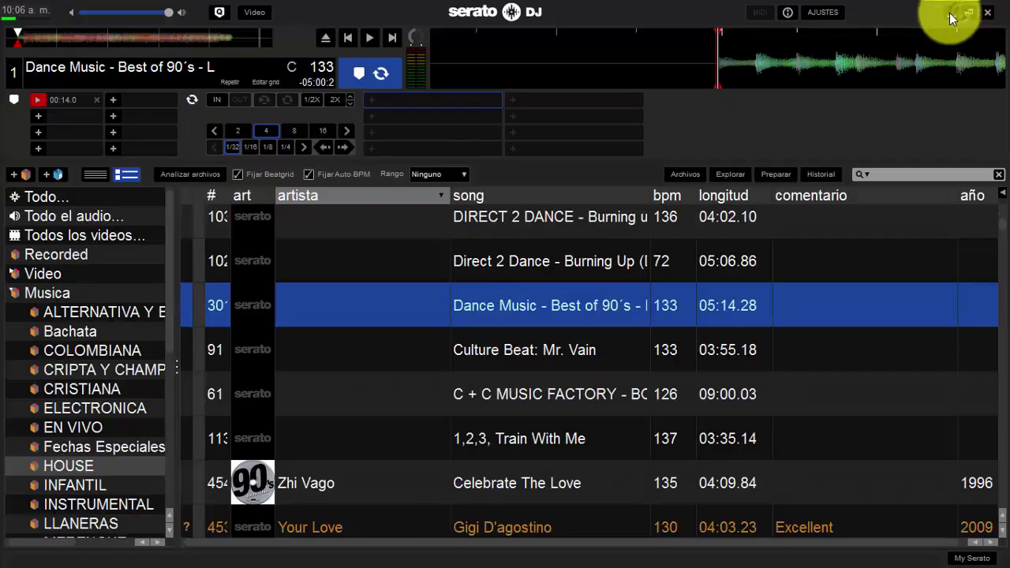
pyautogui.click(949, 13)
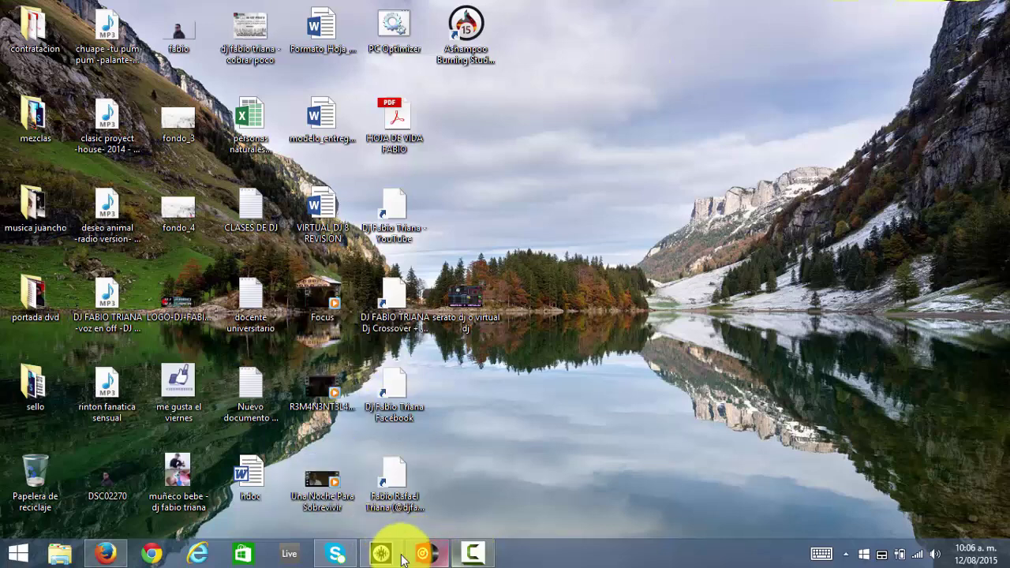
pyautogui.click(106, 553)
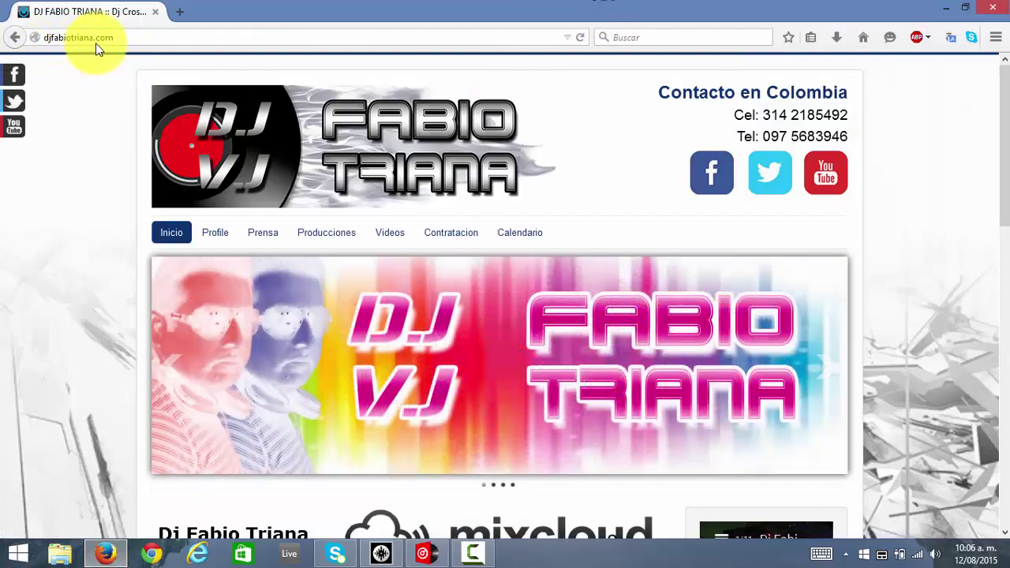
# Look through the website's home page, including the Mixcloud banner, visual mix videos, agenda and visitor statistics.
pyautogui.scroll(-6, 797, 228)
pyautogui.scroll(-4, 798, 228)
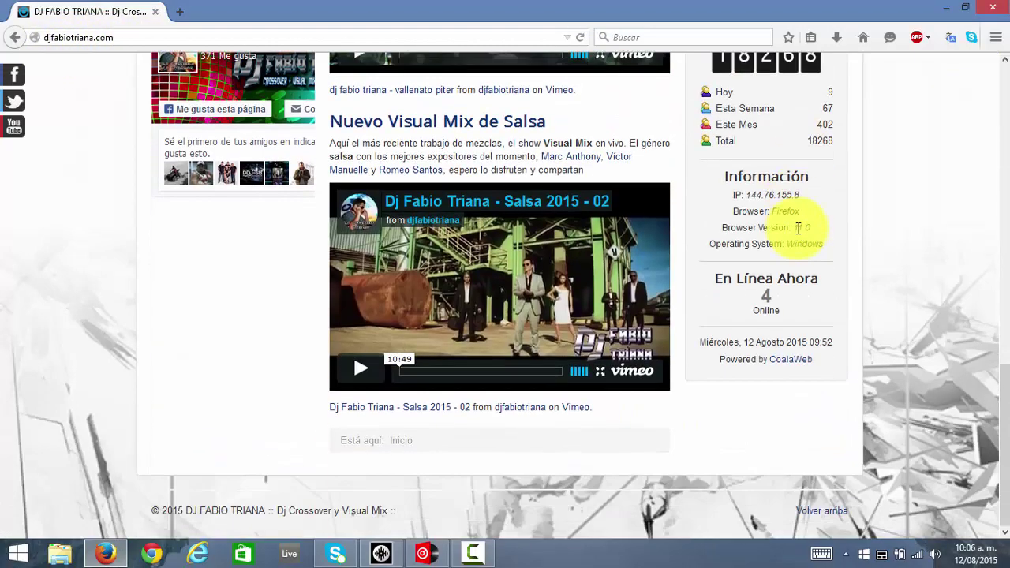
pyautogui.scroll(8, 827, 280)
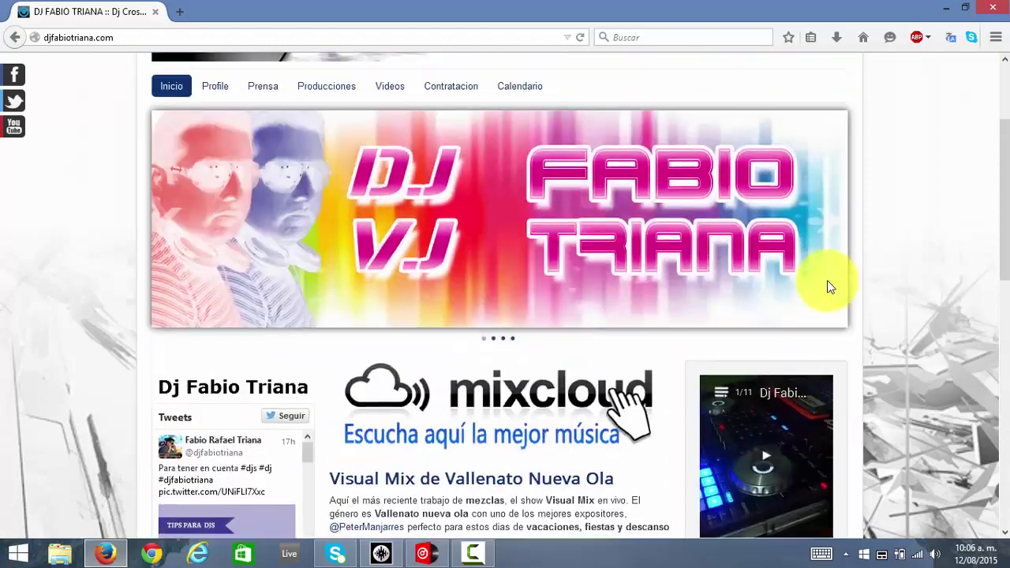
pyautogui.scroll(-4, 827, 281)
pyautogui.scroll(-5, 828, 281)
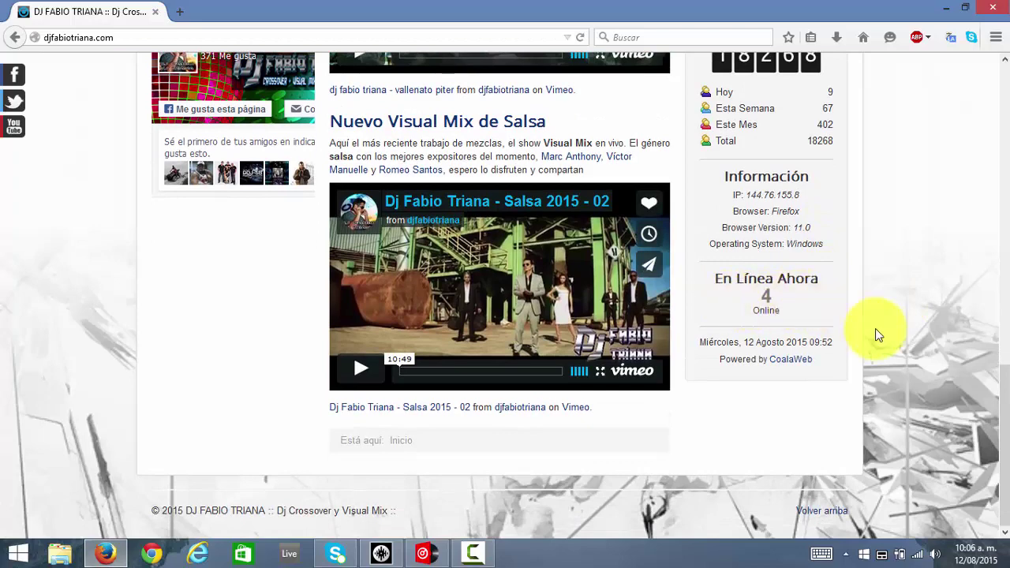
pyautogui.scroll(2, 875, 328)
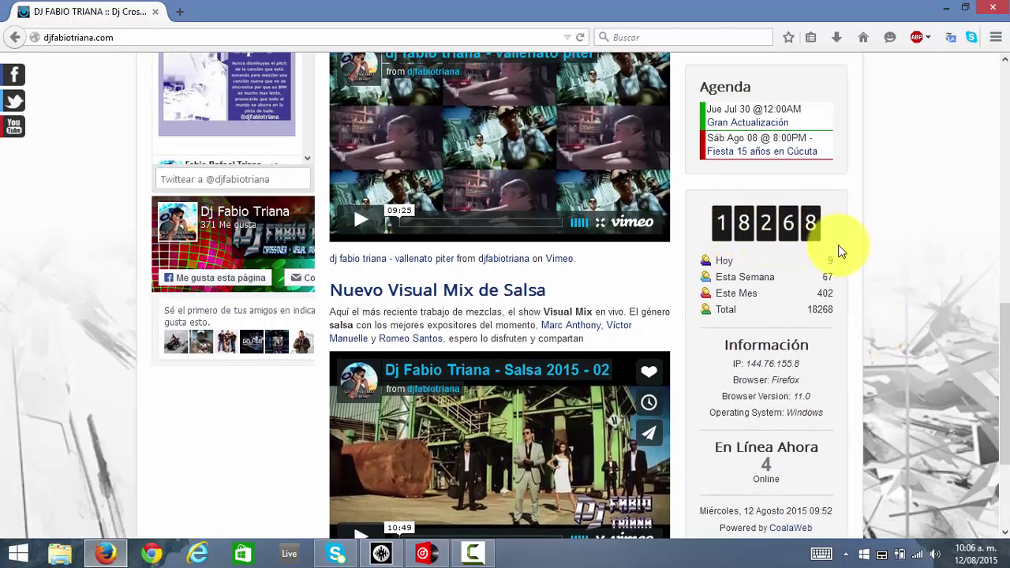
pyautogui.scroll(3, 886, 300)
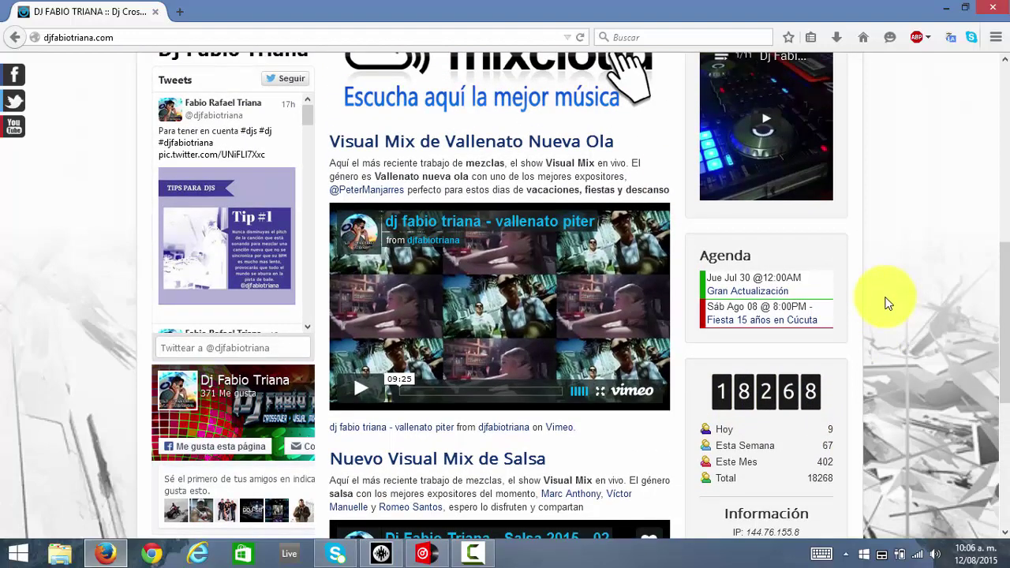
pyautogui.scroll(-1, 886, 300)
pyautogui.scroll(3, 875, 329)
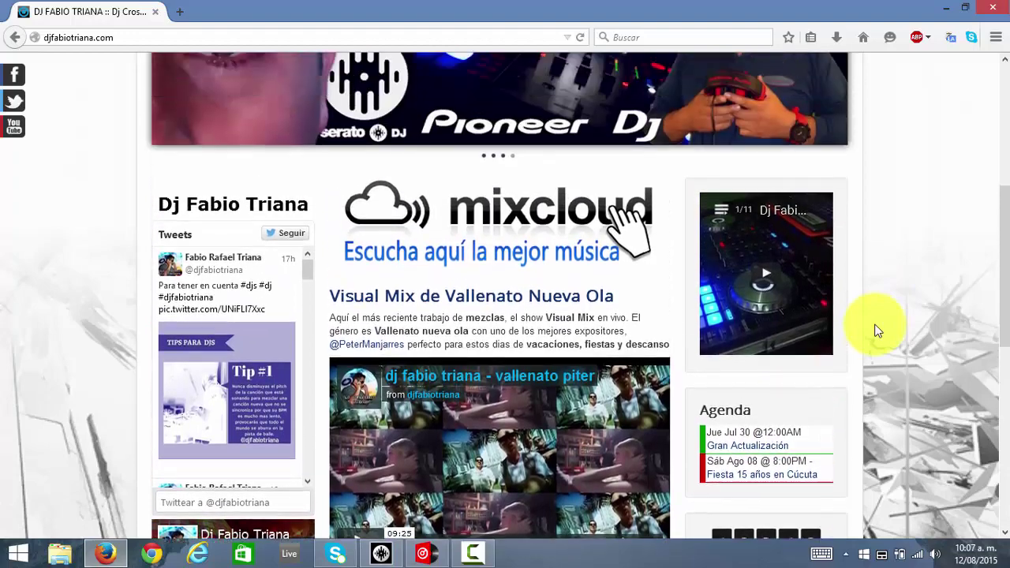
pyautogui.scroll(2, 874, 332)
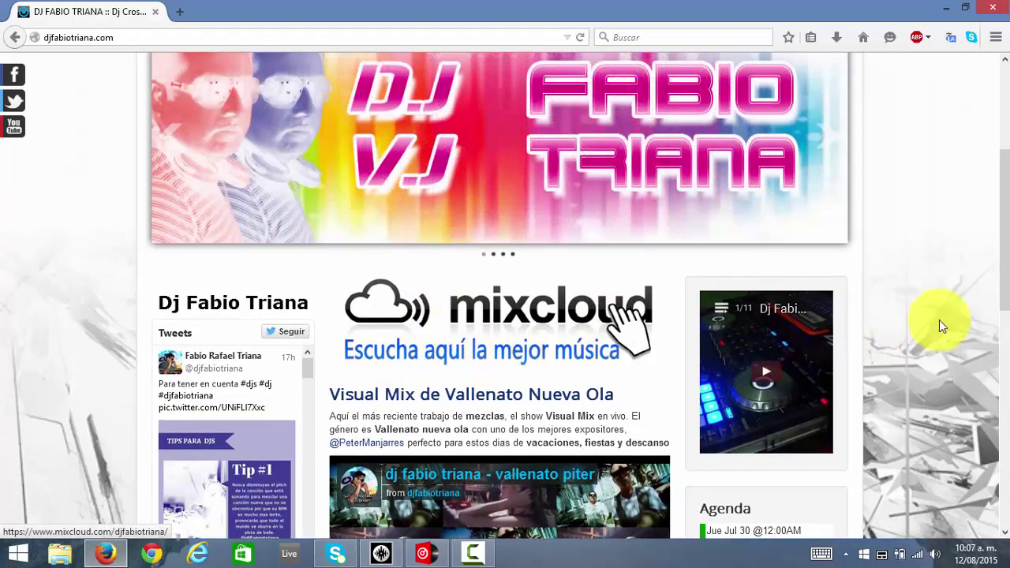
pyautogui.scroll(5, 948, 328)
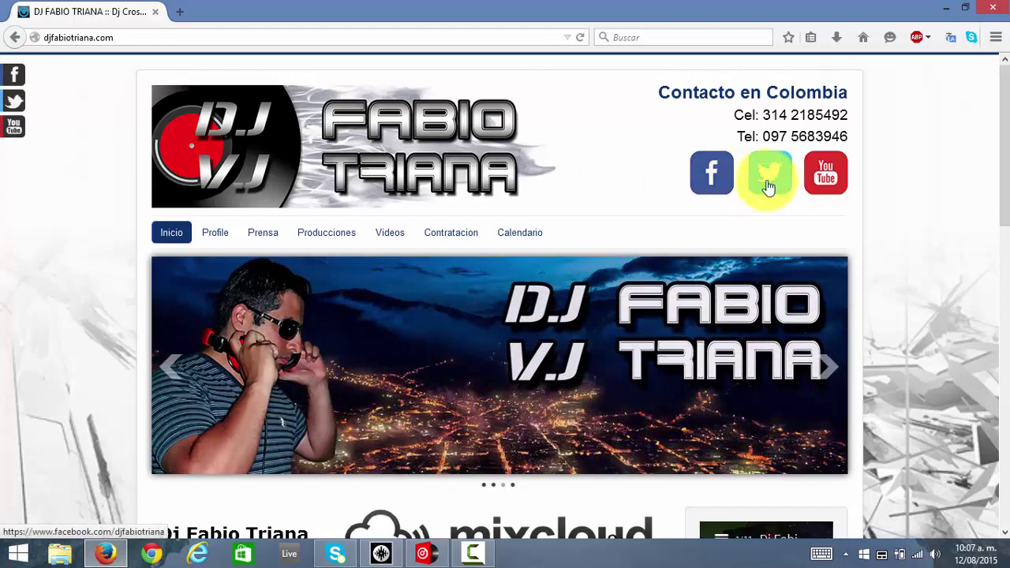
# Open the website's Producciones page.
pyautogui.scroll(-3, 900, 223)
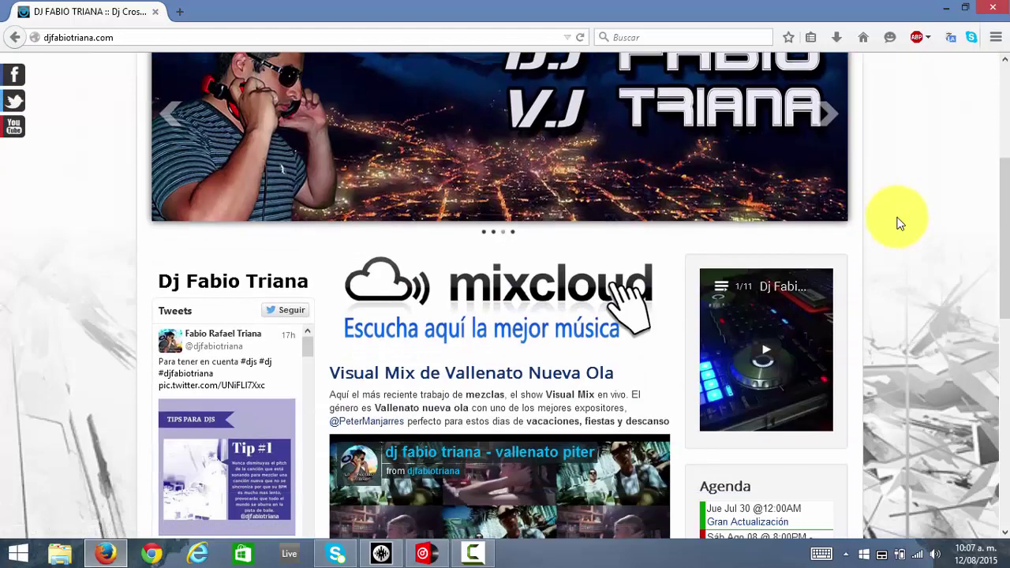
pyautogui.scroll(3, 900, 224)
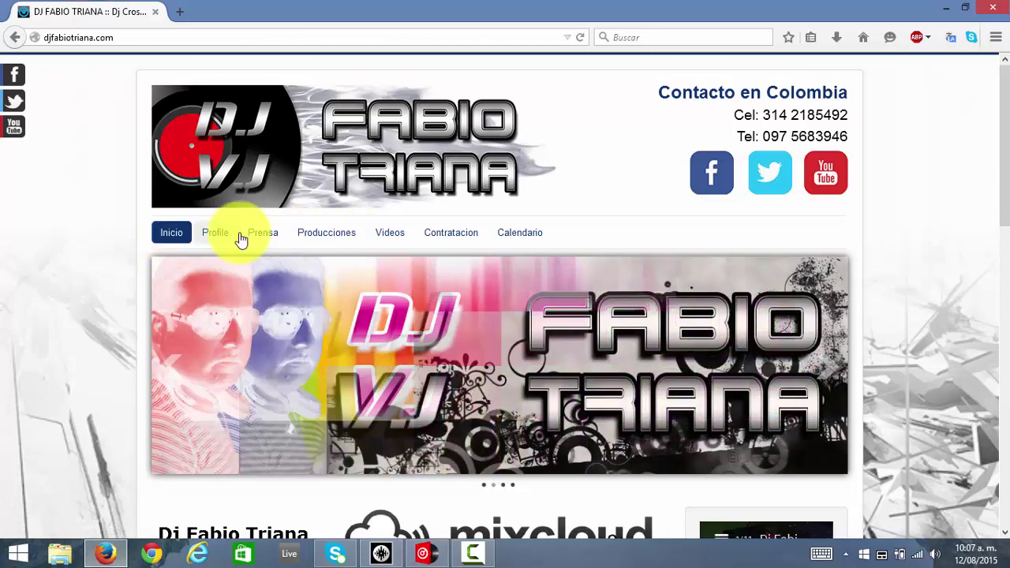
pyautogui.click(331, 235)
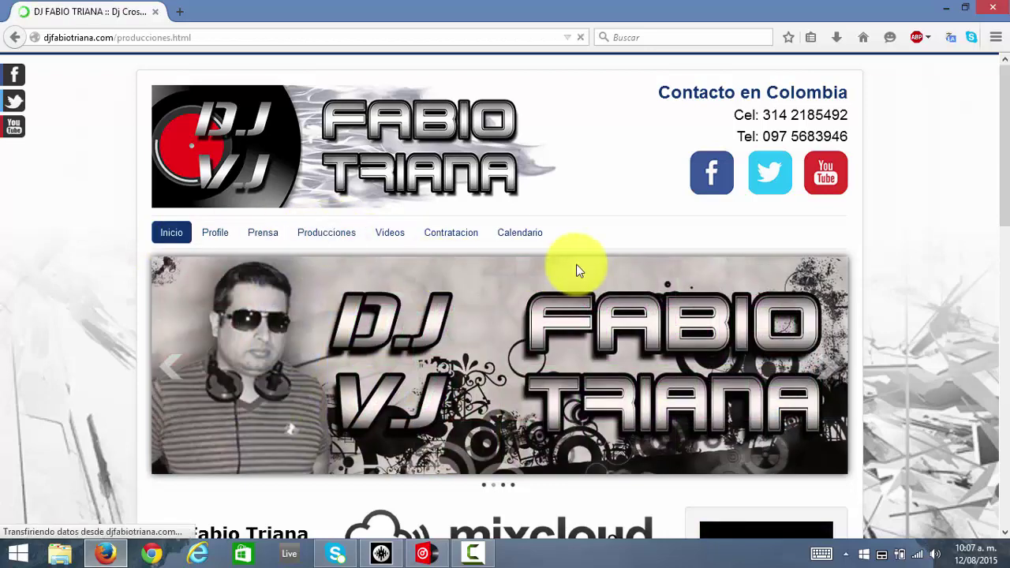